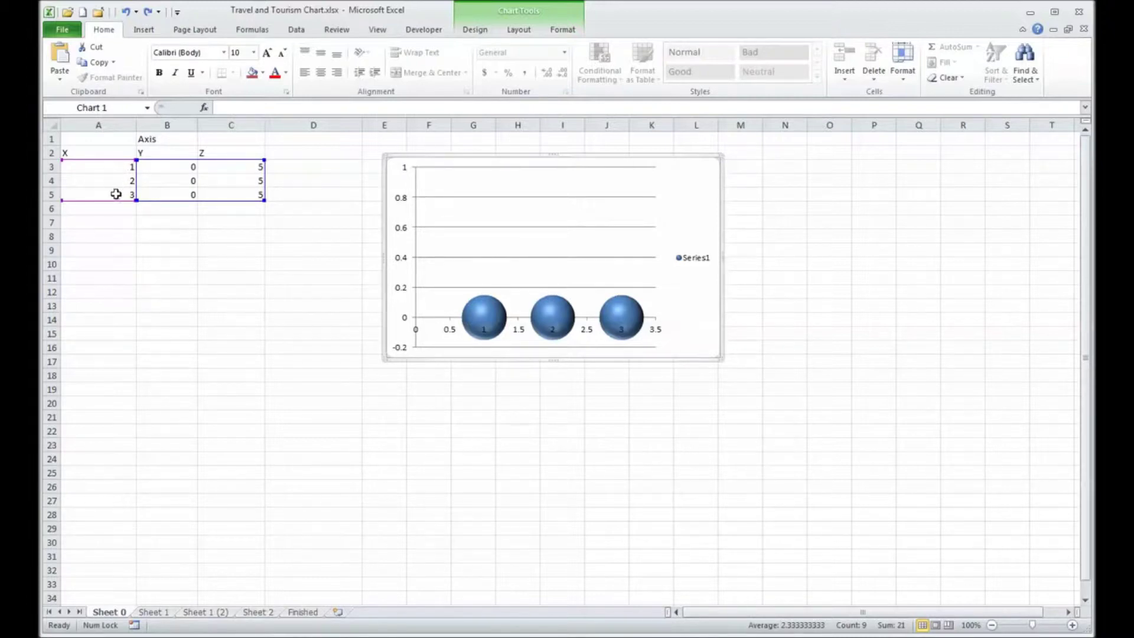
Change the third sample row (A5 onward) to X 5, Y 0.8 and bubble size 3.
{"action": "left_click", "coordinate": [112, 195]}
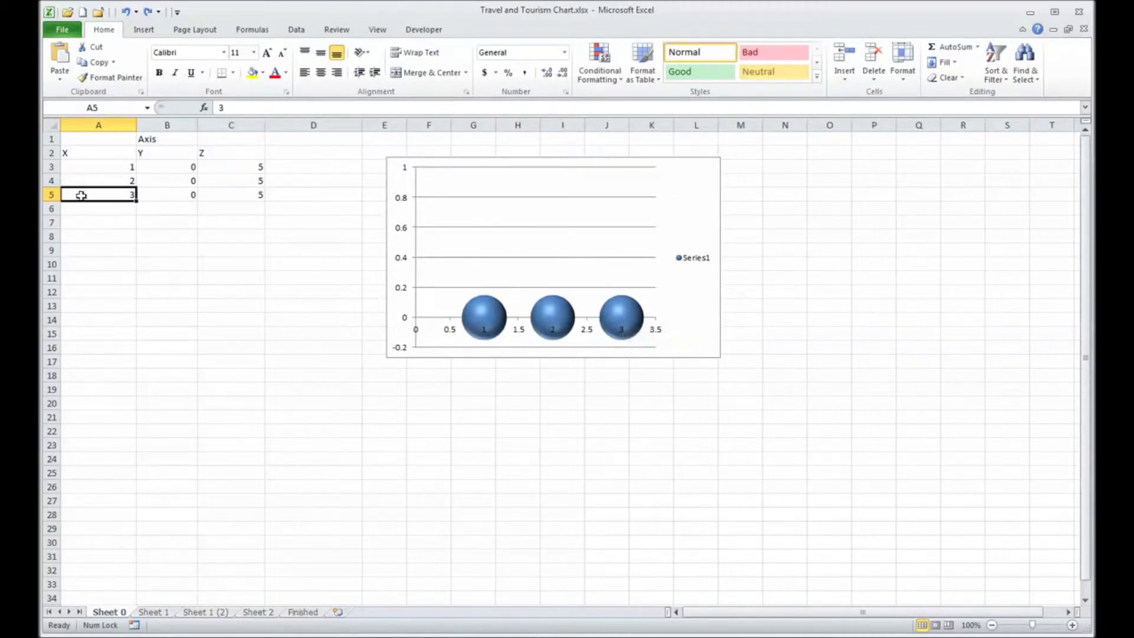
{"action": "type", "text": "5"}
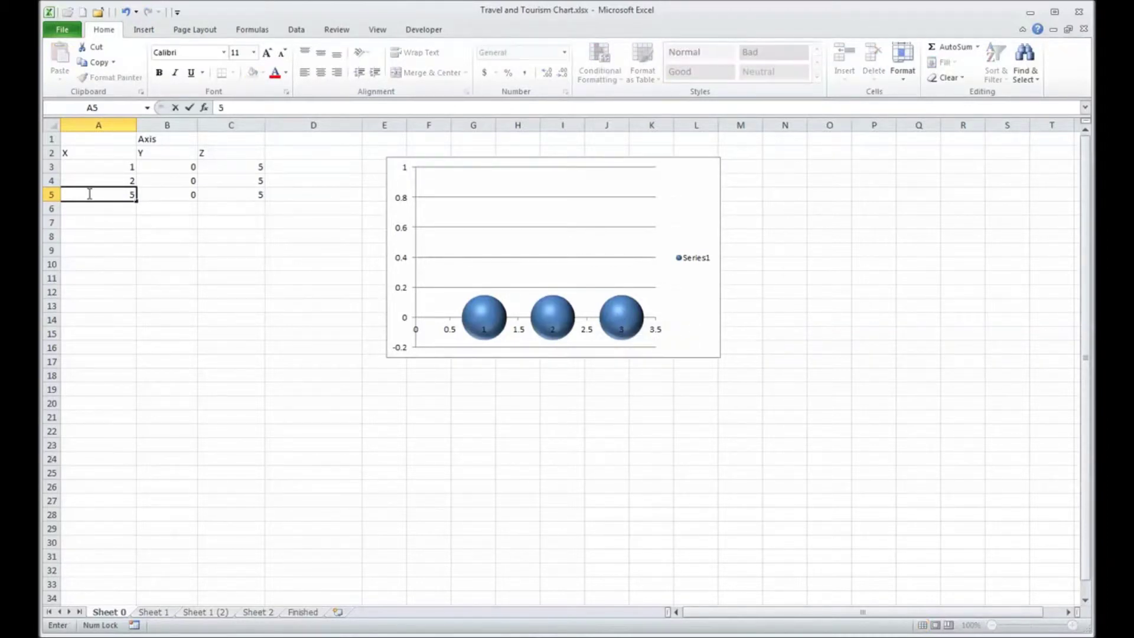
{"action": "key", "text": "Tab"}
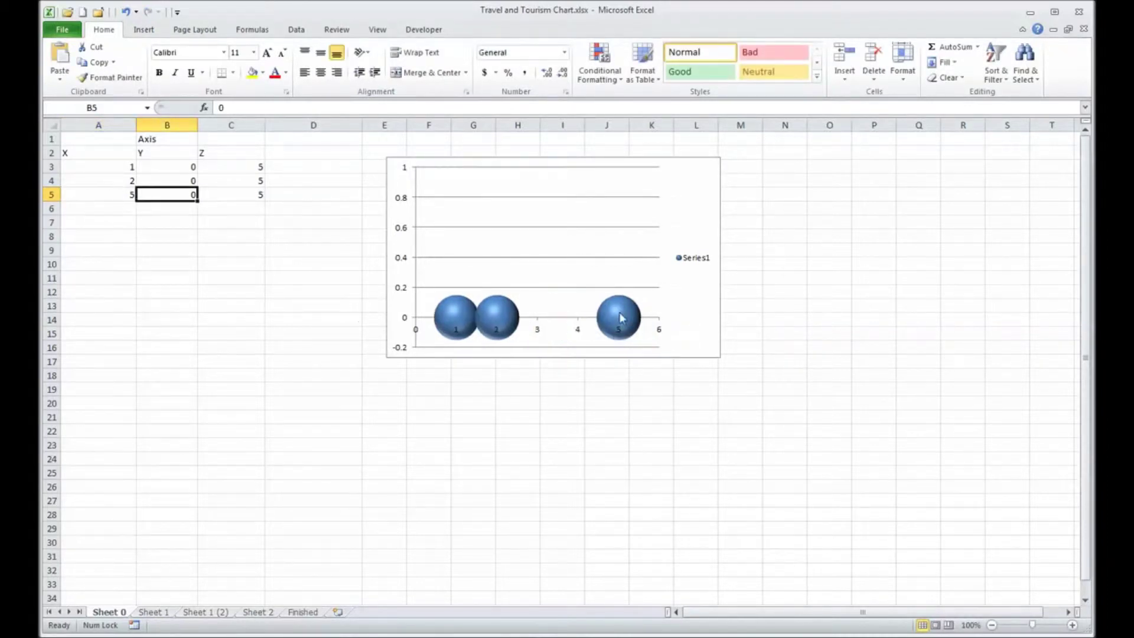
{"action": "mouse_move", "coordinate": [627, 321]}
{"action": "type", "text": "0.8"}
{"action": "key", "text": "Tab"}
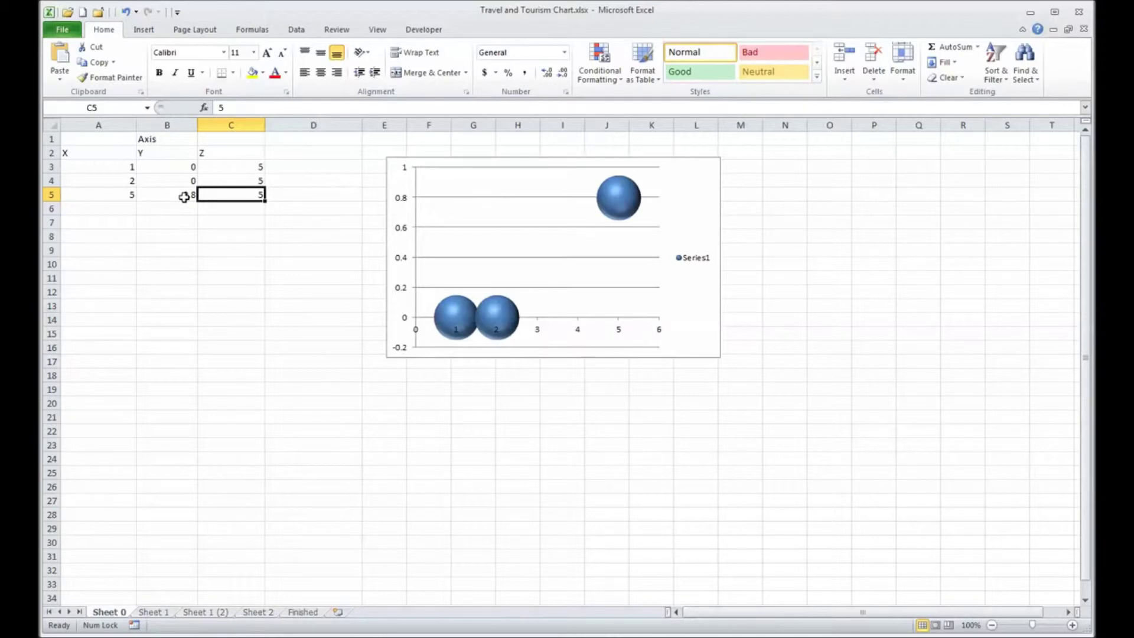
{"action": "mouse_move", "coordinate": [616, 198]}
{"action": "type", "text": "3"}
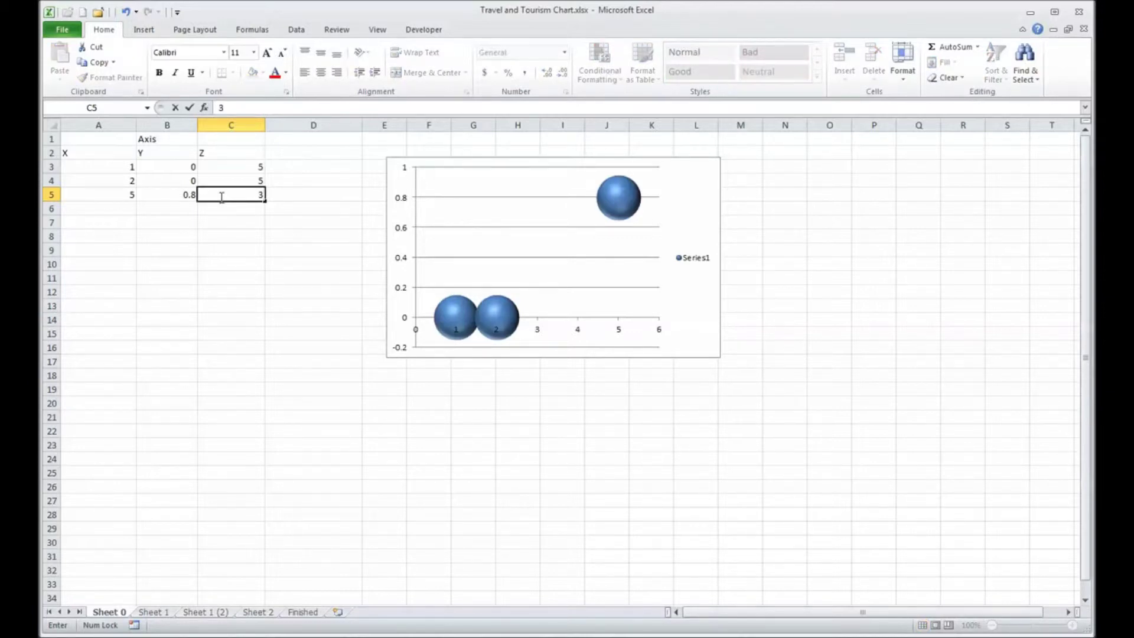
{"action": "key", "text": "Return"}
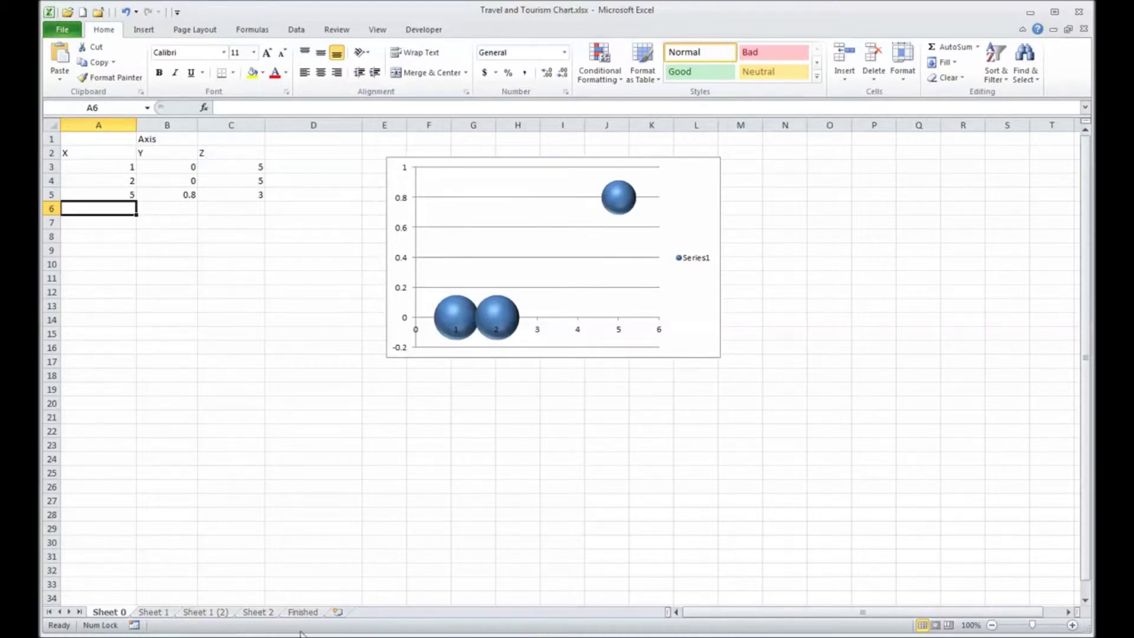
Preview the flag chart on the Finished sheet, then go back to Sheet 1's city data.
{"action": "left_click", "coordinate": [303, 611]}
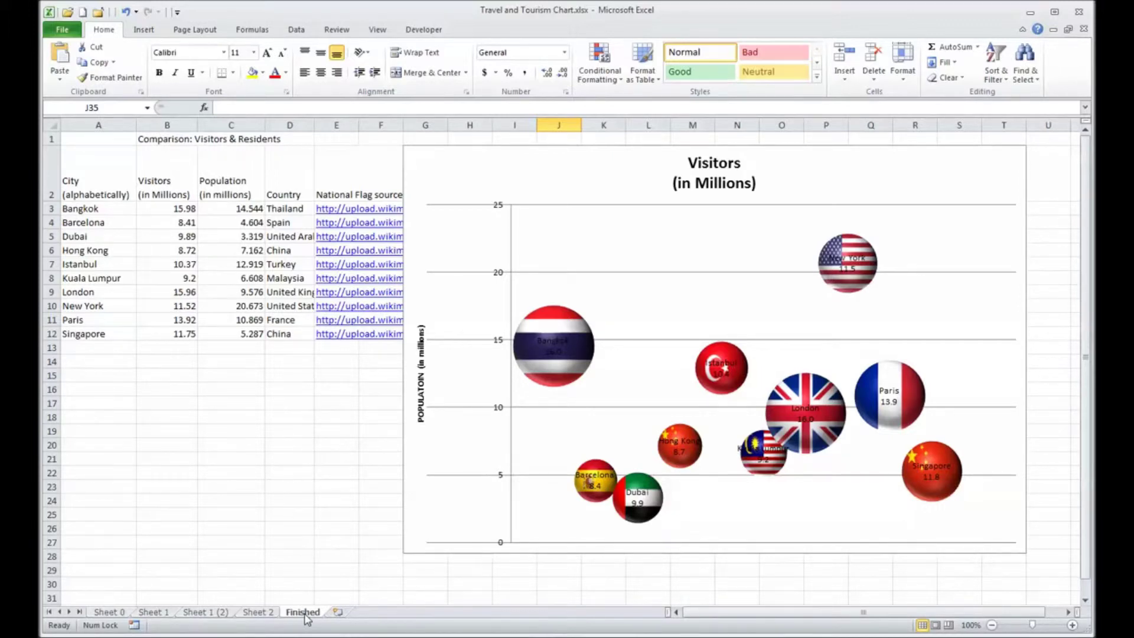
{"action": "key", "text": "ctrl+Page_Up"}
{"action": "key", "text": "ctrl+Page_Up"}
{"action": "key", "text": "ctrl+Page_Up"}
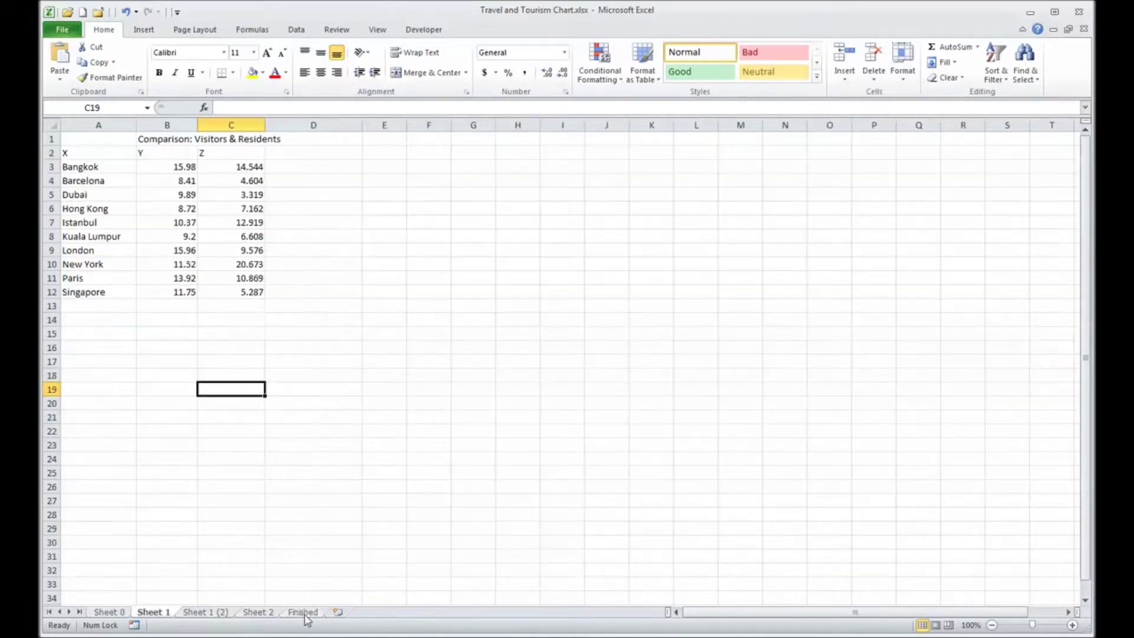
Replace the X, Y, Z headers starting in A2 with Cities, Tourism and Population.
{"action": "left_click", "coordinate": [92, 154]}
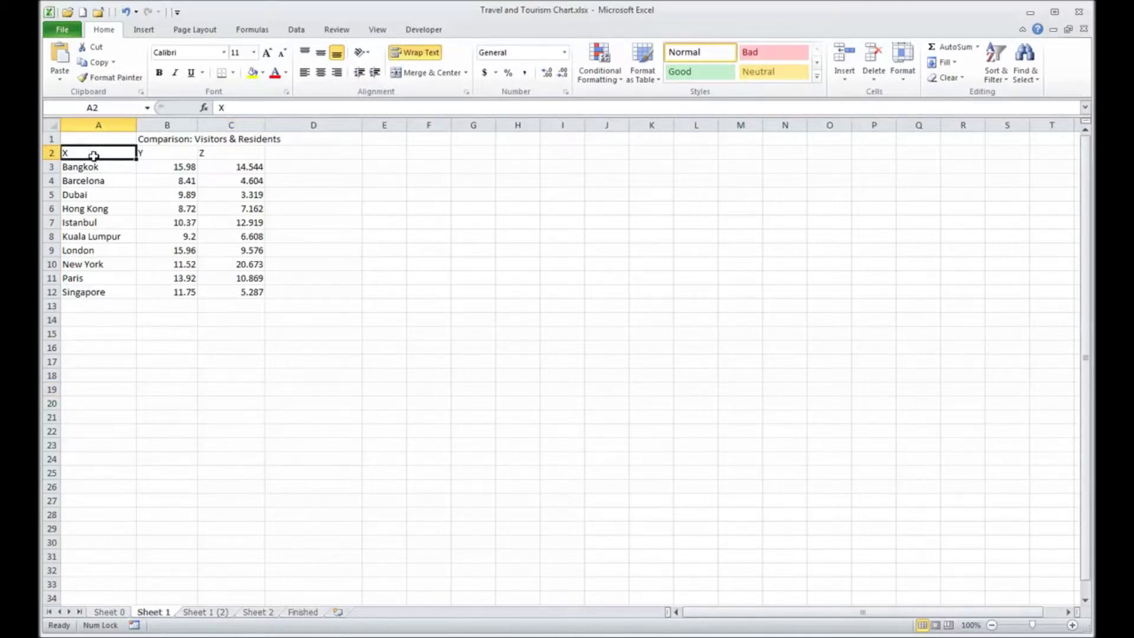
{"action": "type", "text": "Cities"}
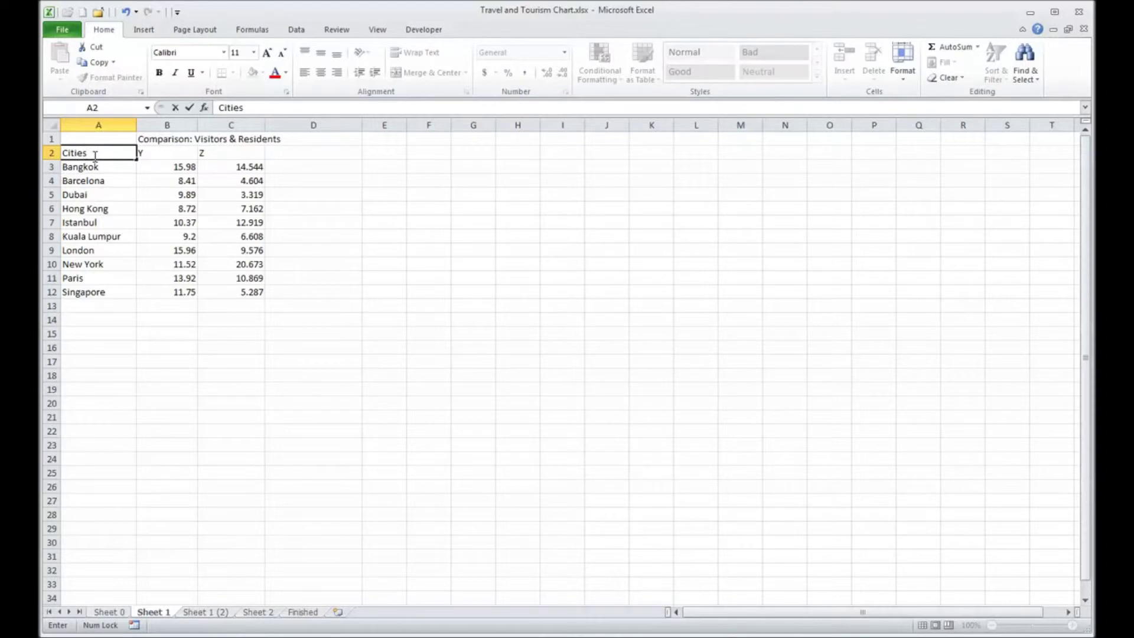
{"action": "key", "text": "Tab"}
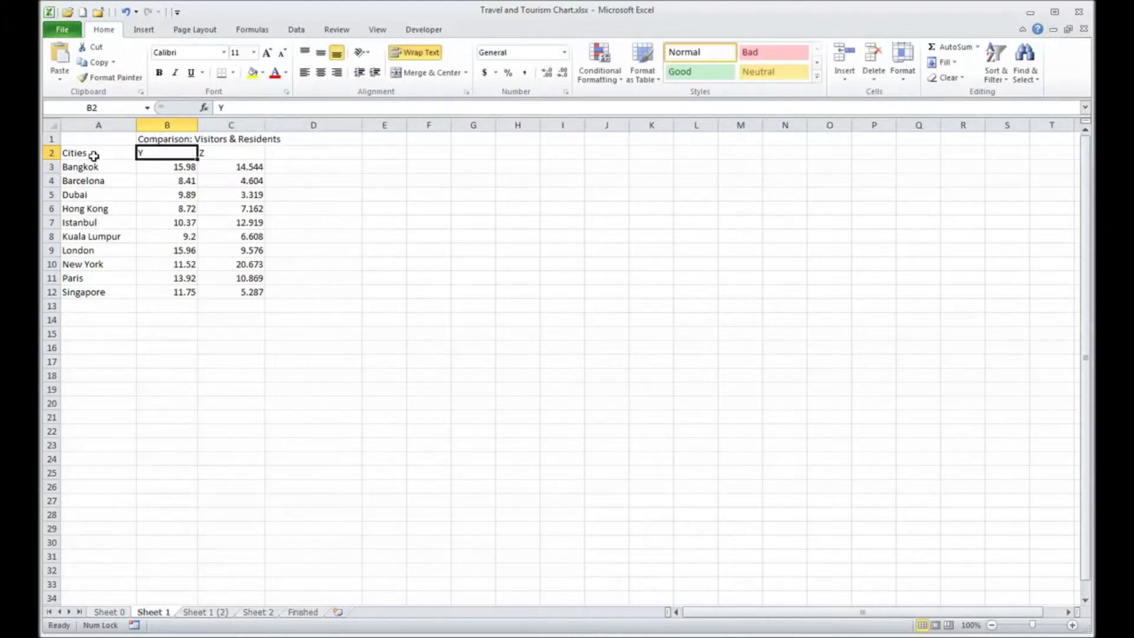
{"action": "type", "text": "T"}
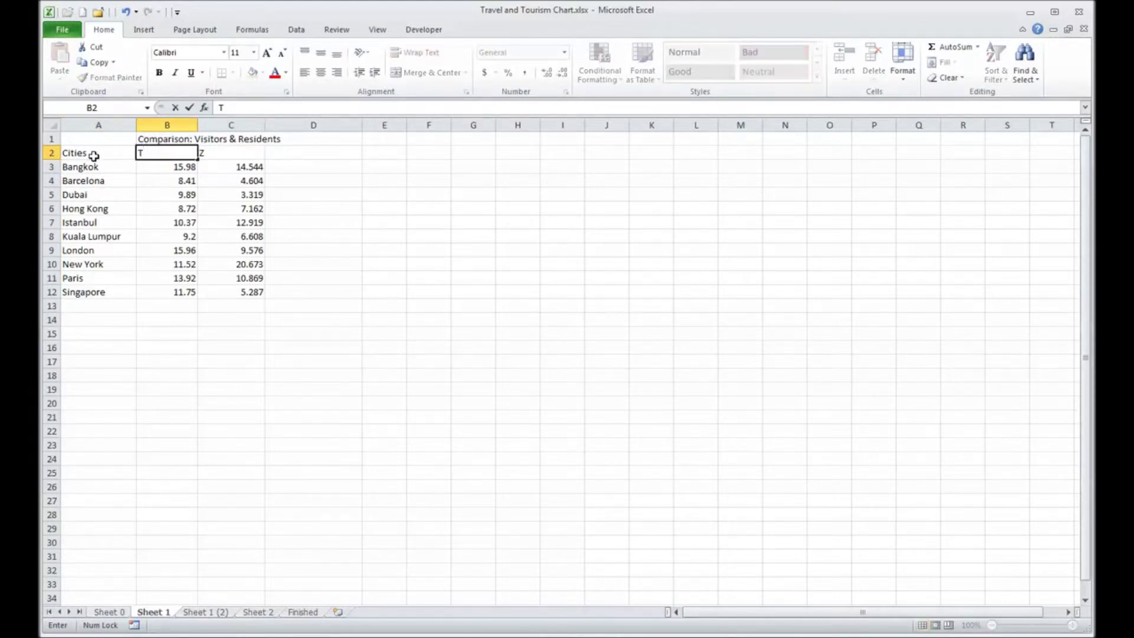
{"action": "type", "text": "ourism"}
{"action": "key", "text": "Tab"}
{"action": "type", "text": "Population"}
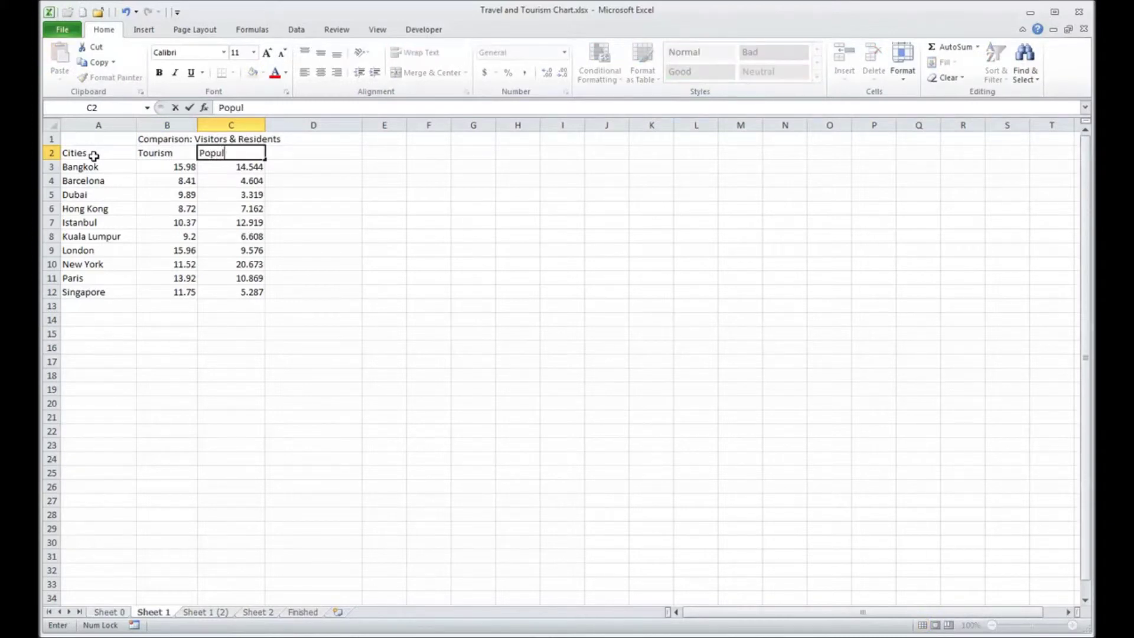
{"action": "key", "text": "Return"}
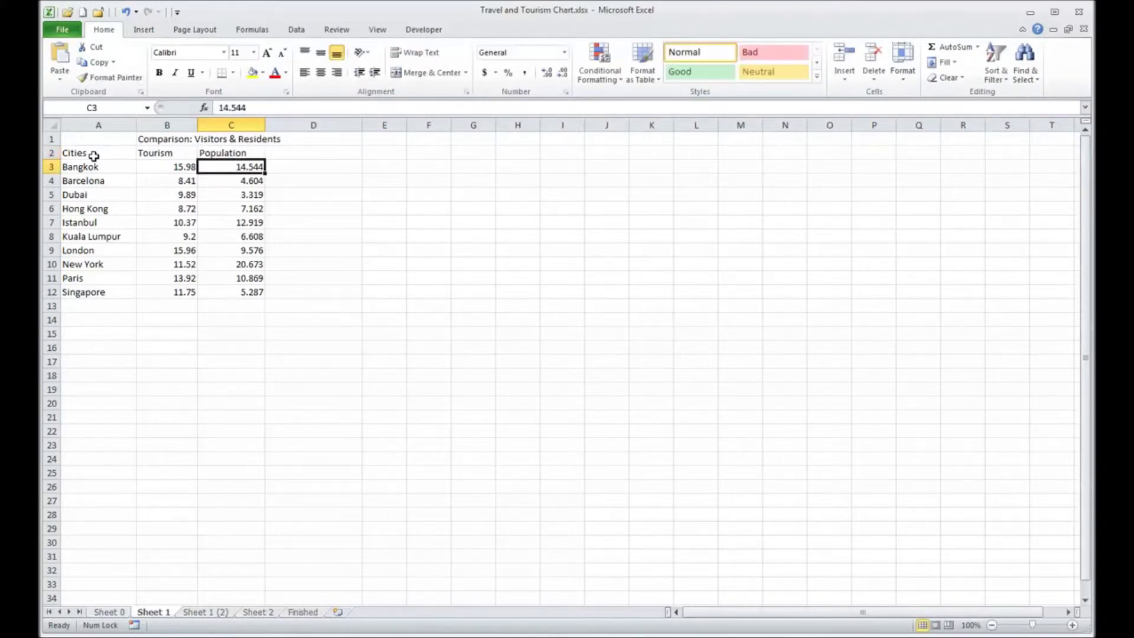
{"action": "left_click", "coordinate": [149, 31]}
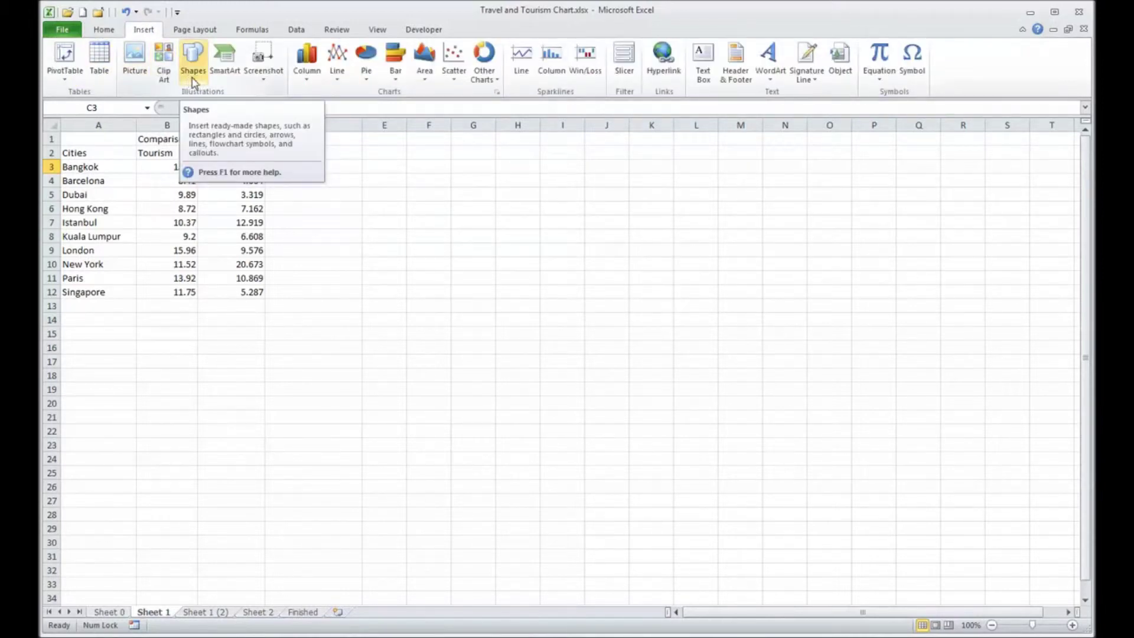
Insert a bubble chart from the city Tourism and Population data and enlarge it.
{"action": "left_click", "coordinate": [489, 81]}
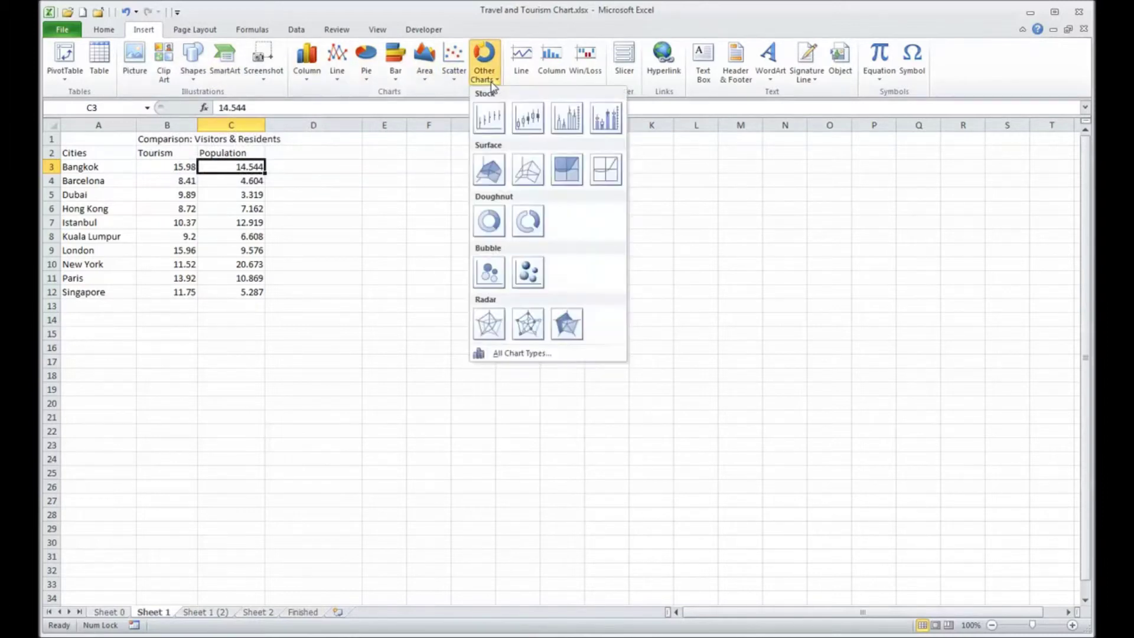
{"action": "left_click", "coordinate": [496, 275]}
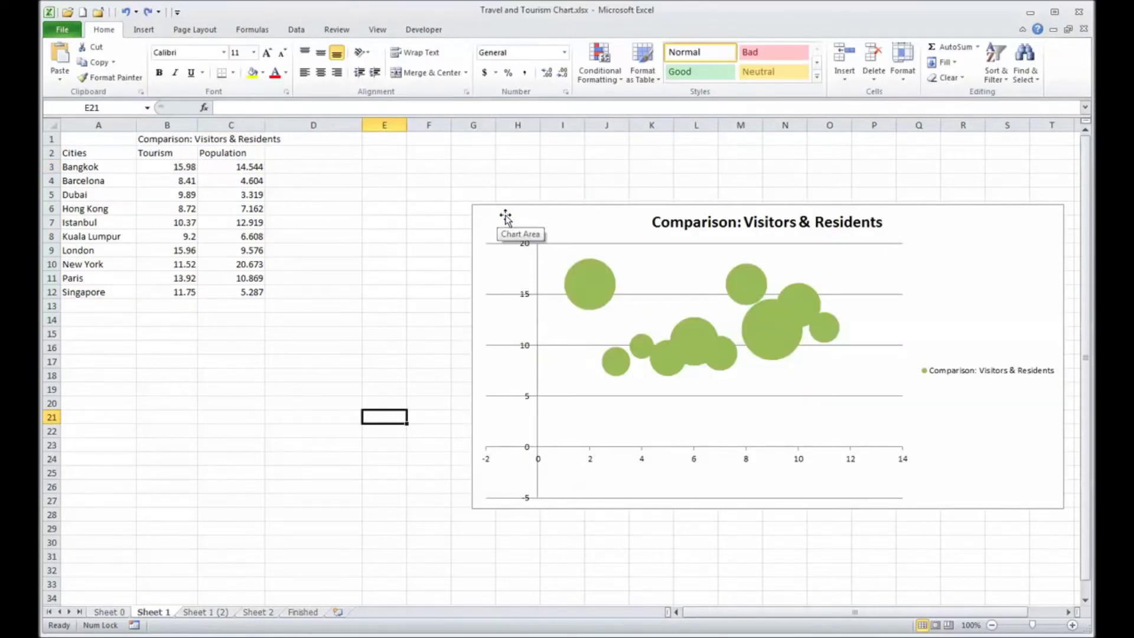
{"action": "left_click", "coordinate": [499, 218]}
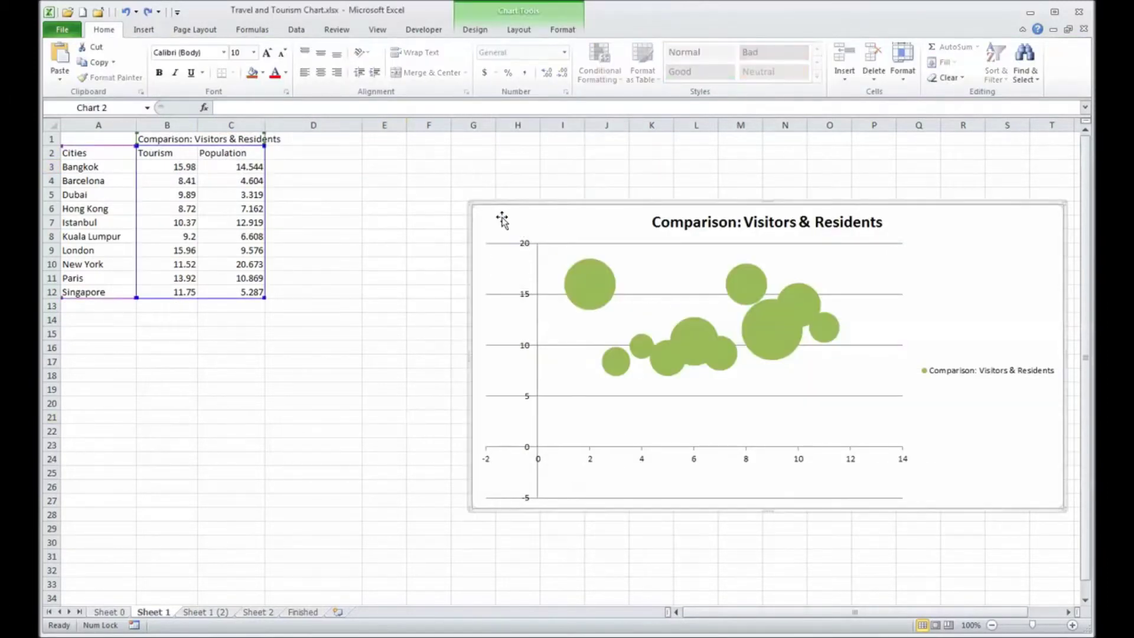
Apply the purple chart style to the bubbles and select the bubble series.
{"action": "left_click", "coordinate": [476, 31]}
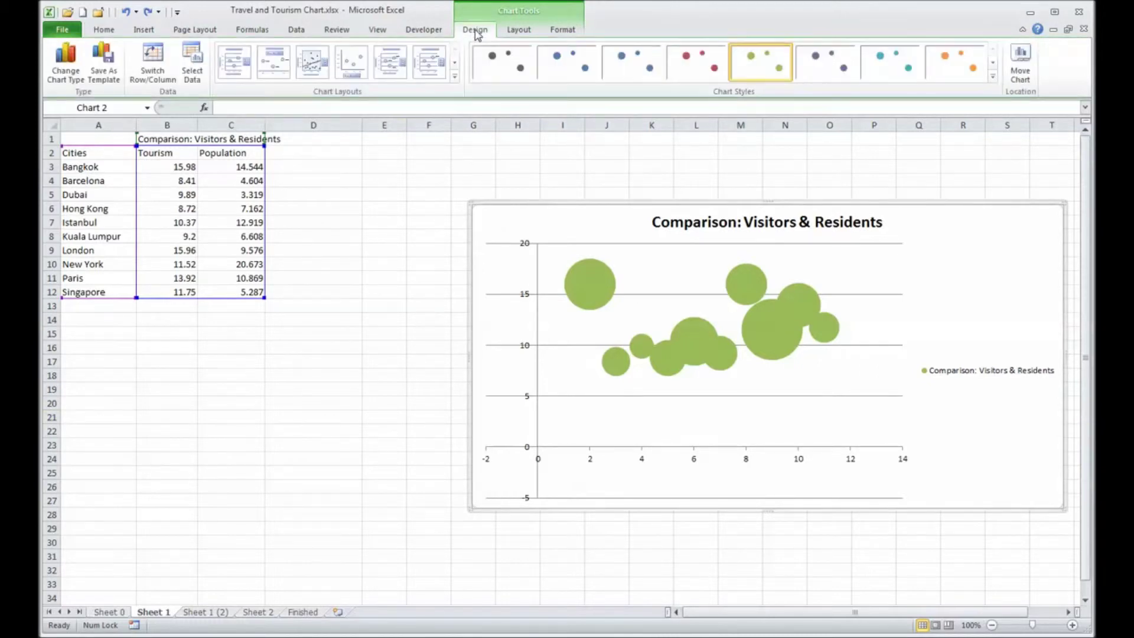
{"action": "left_click", "coordinate": [689, 69]}
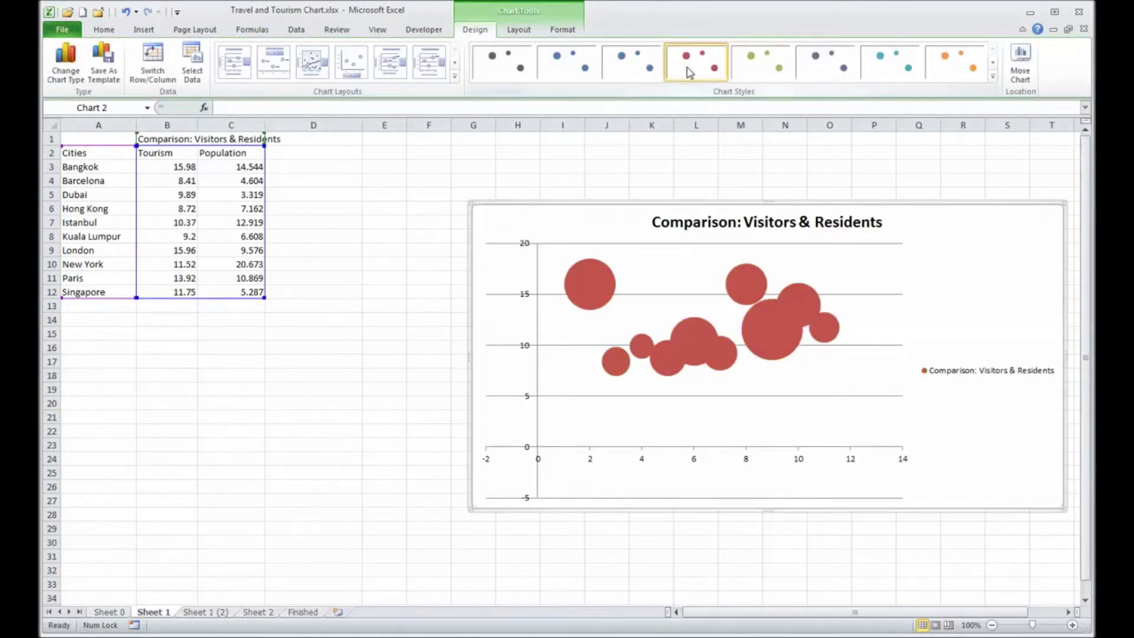
{"action": "left_click", "coordinate": [845, 68]}
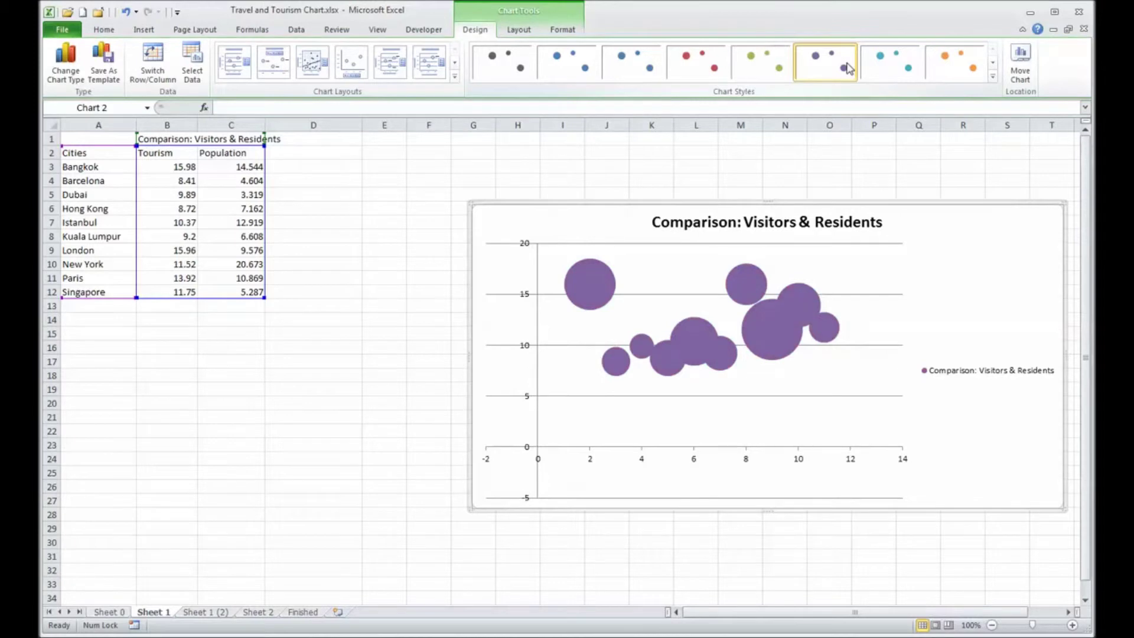
{"action": "left_click", "coordinate": [598, 288]}
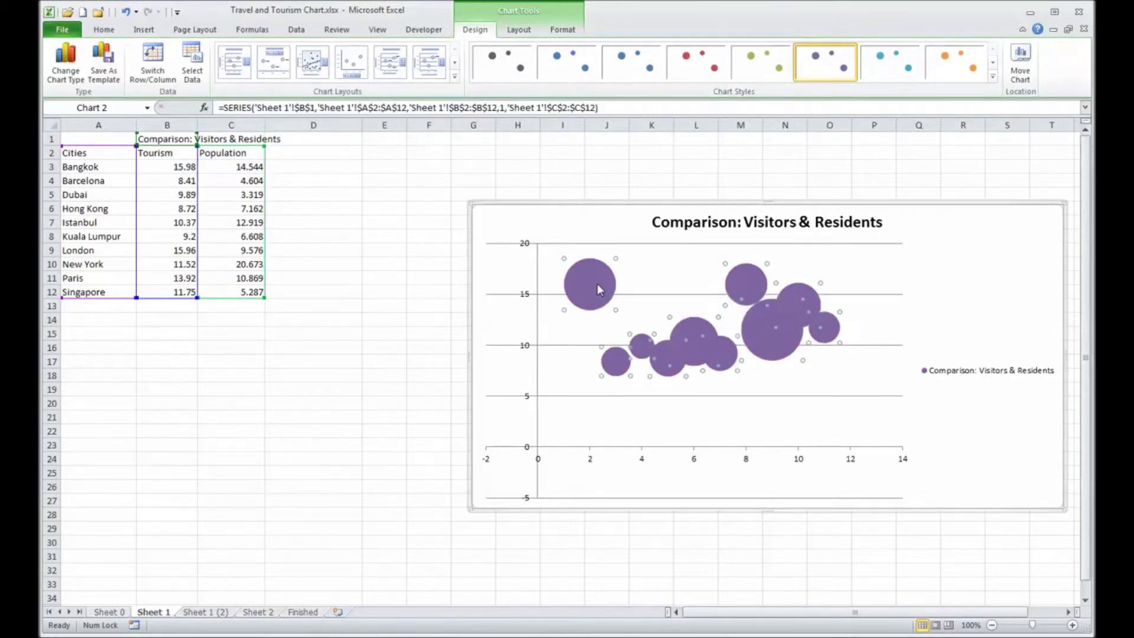
Add data labels to the bubbles showing the X value (city names) instead of the Y value.
{"action": "right_click", "coordinate": [598, 288]}
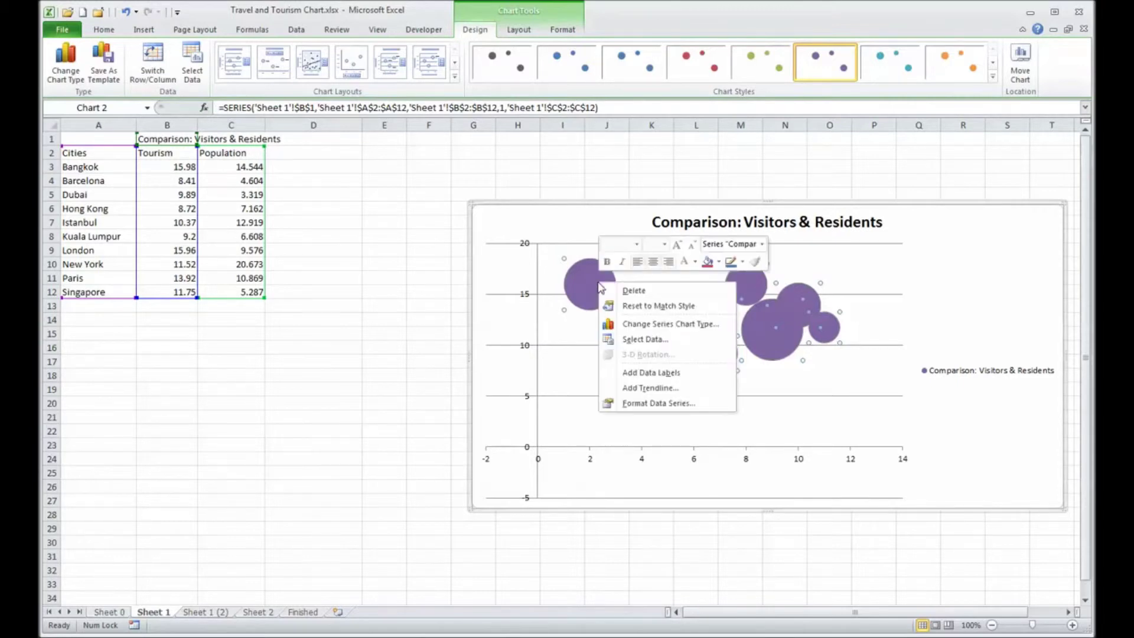
{"action": "left_click", "coordinate": [659, 372]}
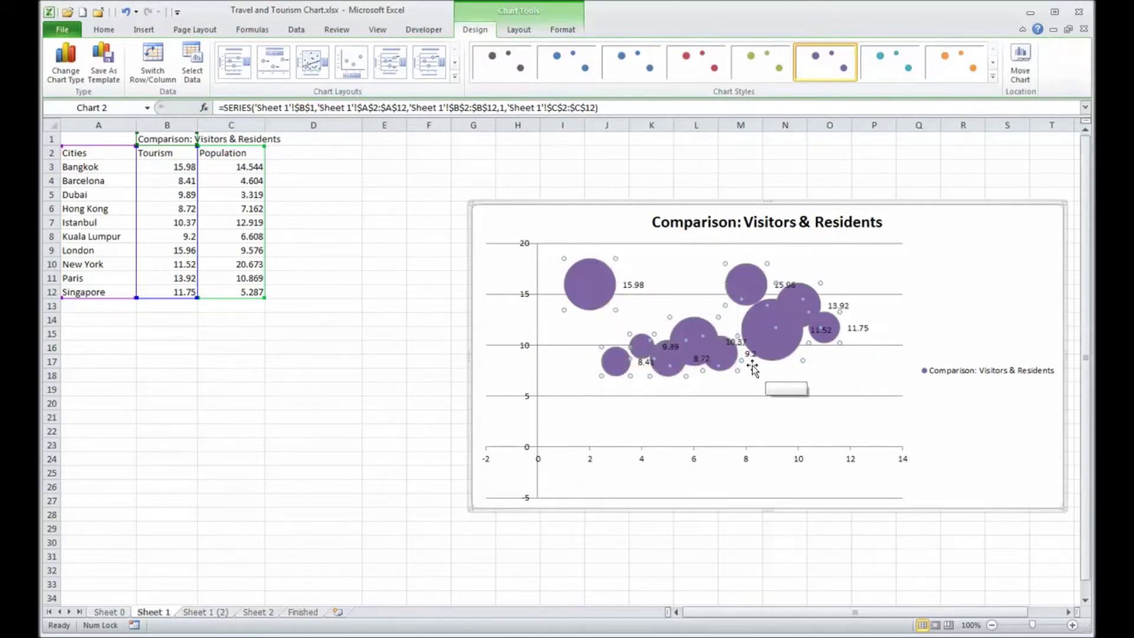
{"action": "mouse_move", "coordinate": [592, 288]}
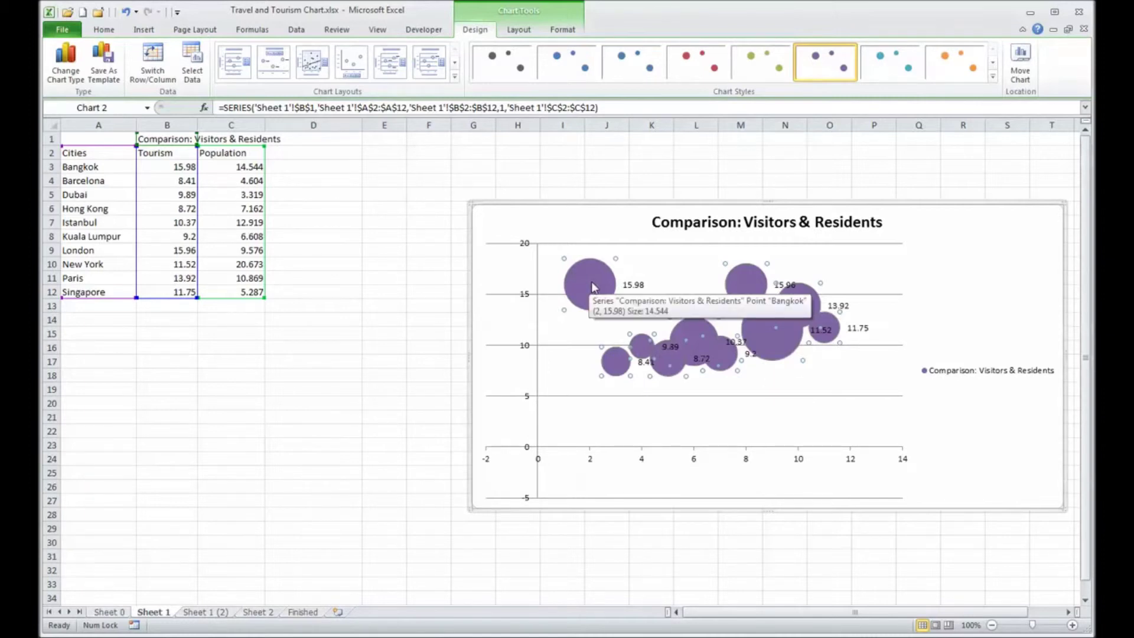
{"action": "right_click", "coordinate": [593, 288]}
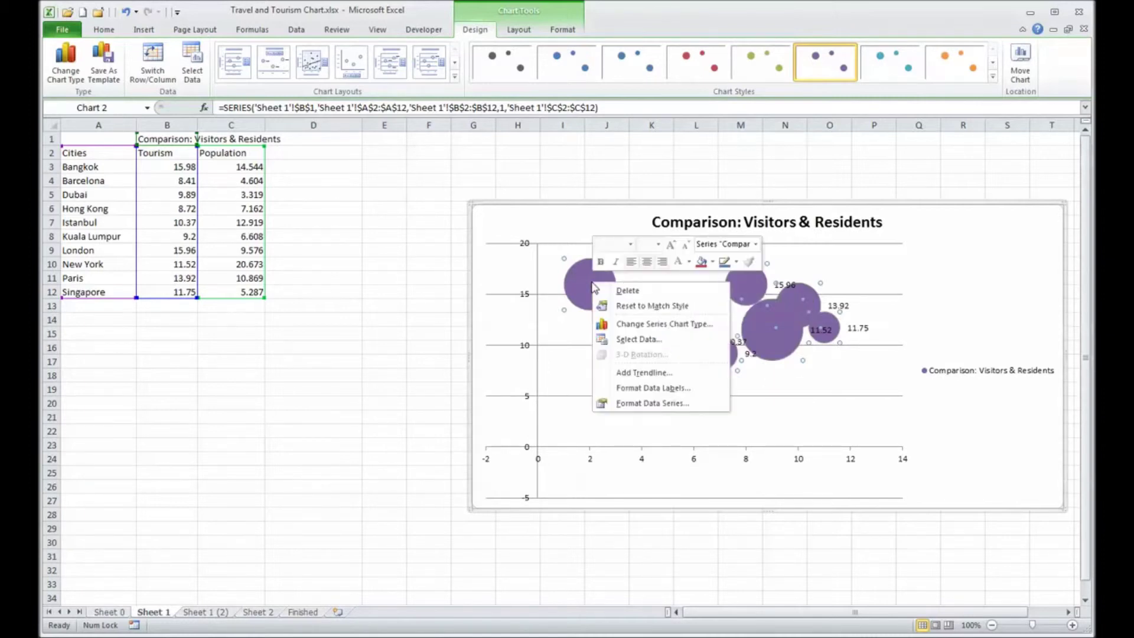
{"action": "left_click", "coordinate": [653, 388]}
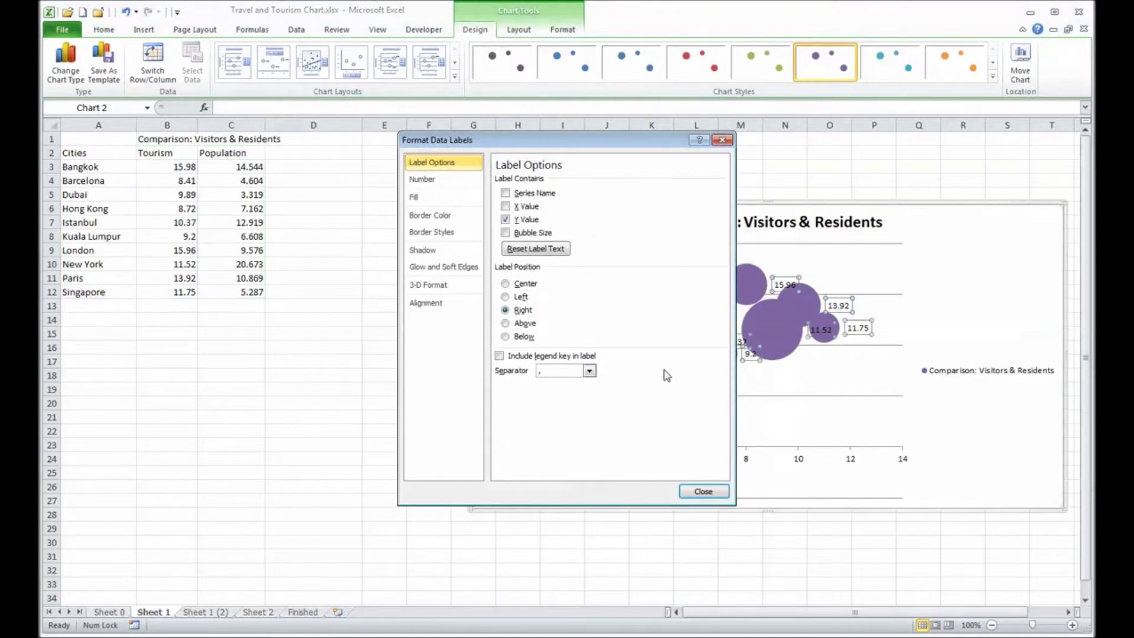
{"action": "left_click_drag", "start_coordinate": [601, 145], "coordinate": [514, 150]}
{"action": "left_click", "coordinate": [419, 224]}
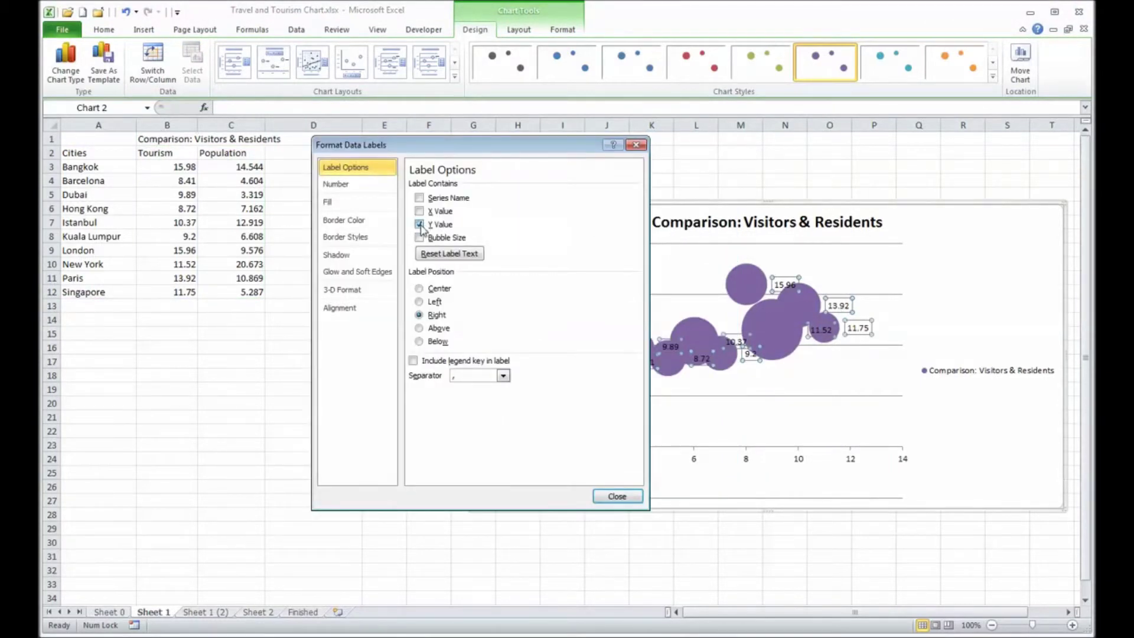
{"action": "left_click", "coordinate": [420, 212]}
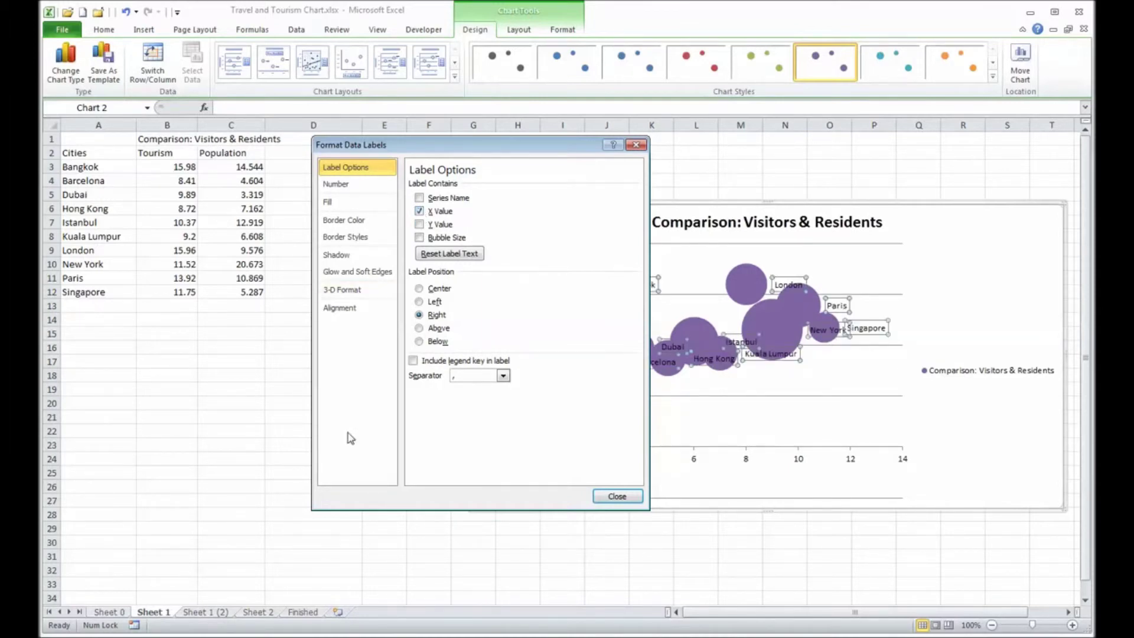
{"action": "left_click", "coordinate": [617, 496]}
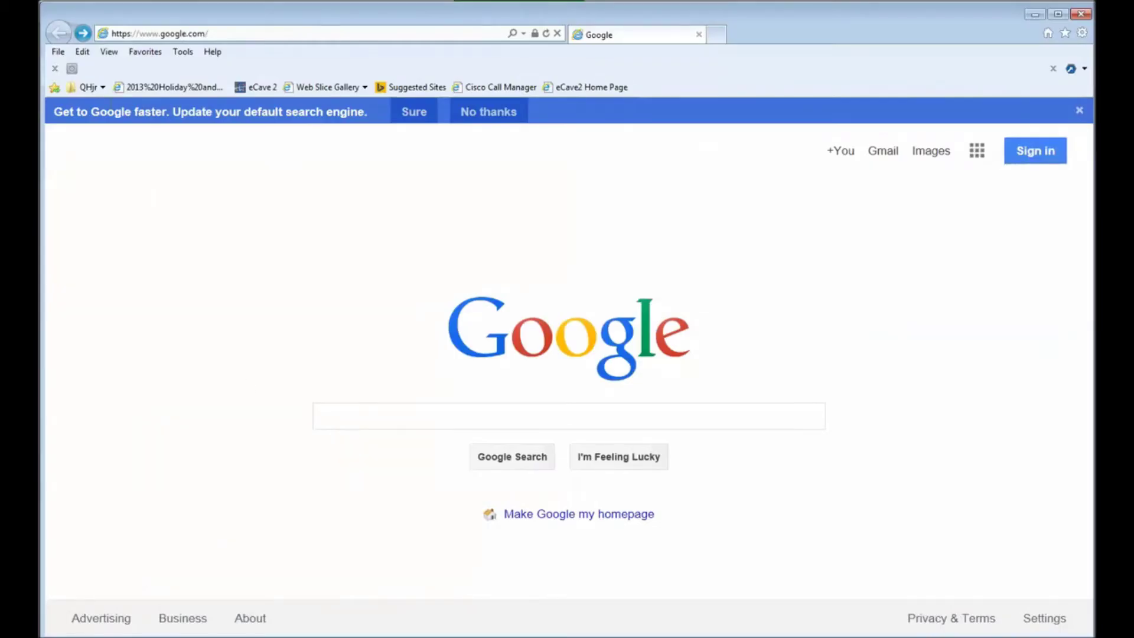
Copy the flag image from the Wikimedia Flag_of_Thailand.svg page and return to Excel.
{"action": "left_click", "coordinate": [83, 33]}
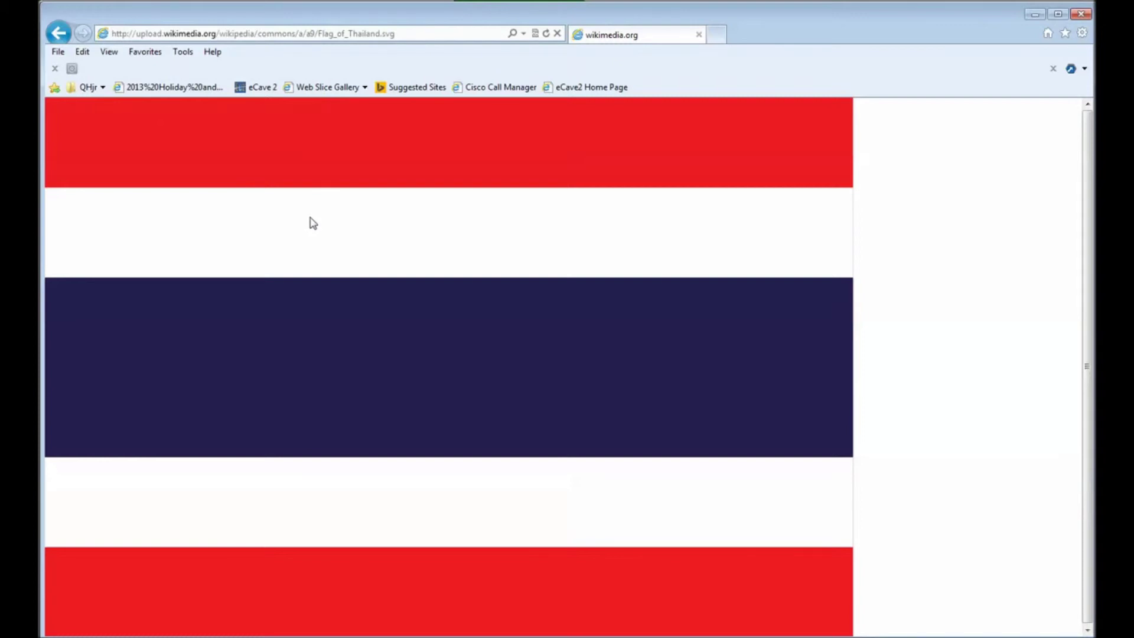
{"action": "right_click", "coordinate": [322, 231]}
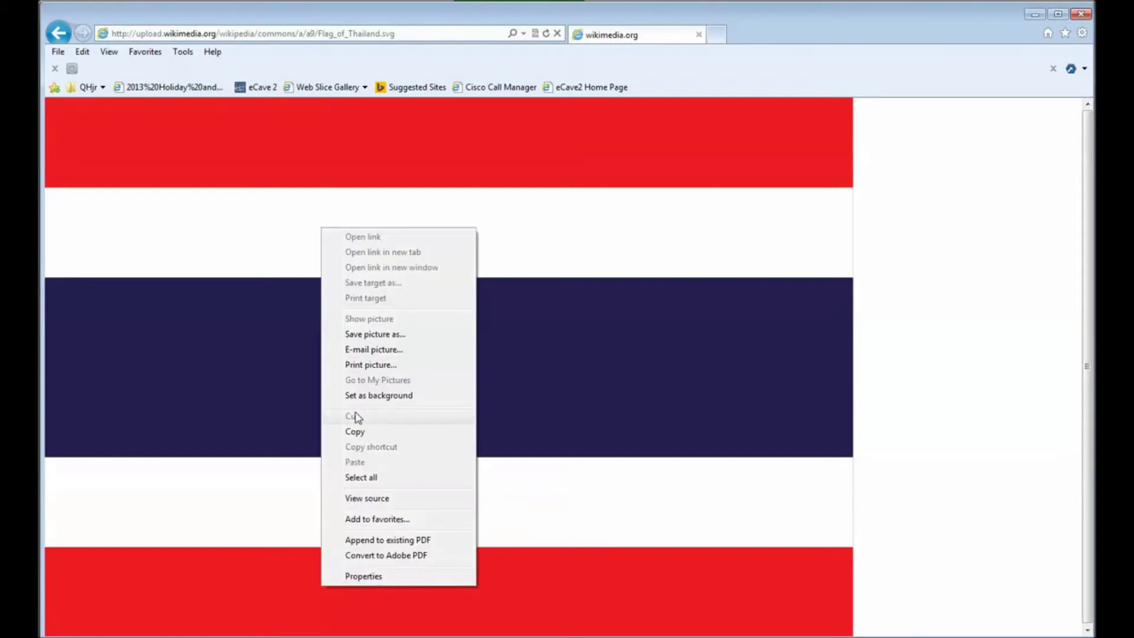
{"action": "left_click", "coordinate": [373, 436]}
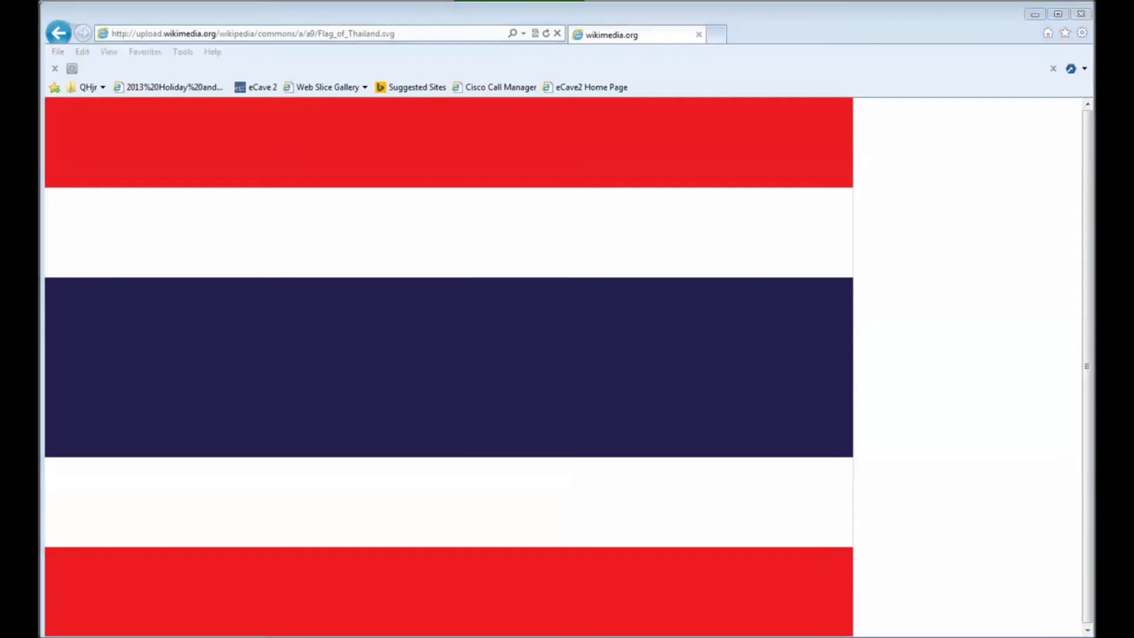
{"action": "key", "text": "alt+Tab"}
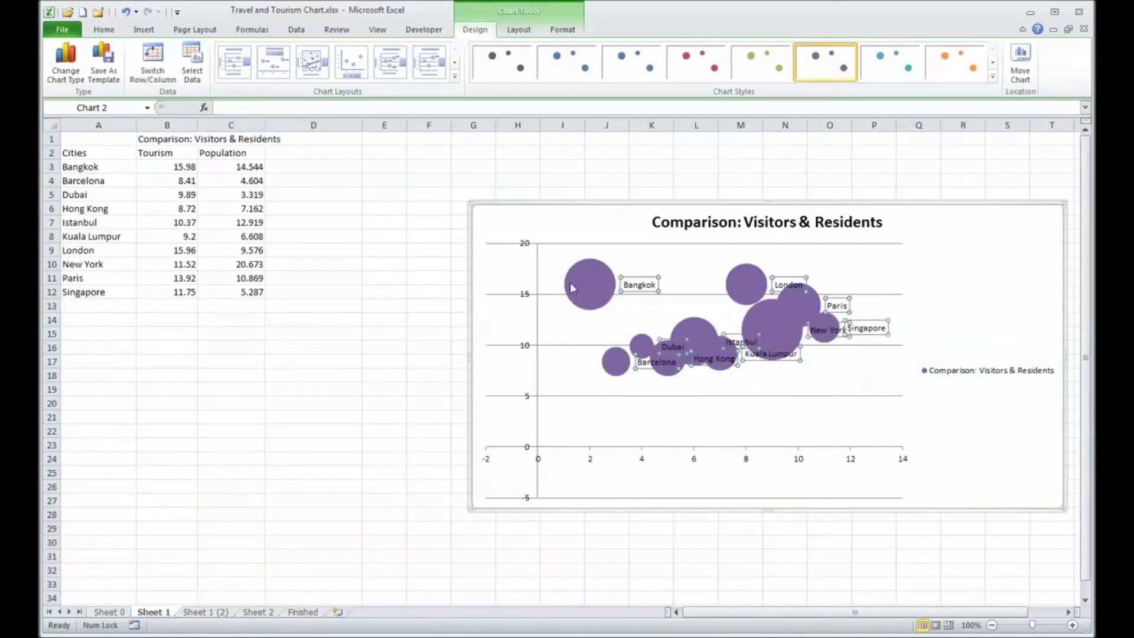
Give Bangkok's bubble a clipboard picture fill of the Thai flag, then view the Finished sheet.
{"action": "mouse_move", "coordinate": [578, 284]}
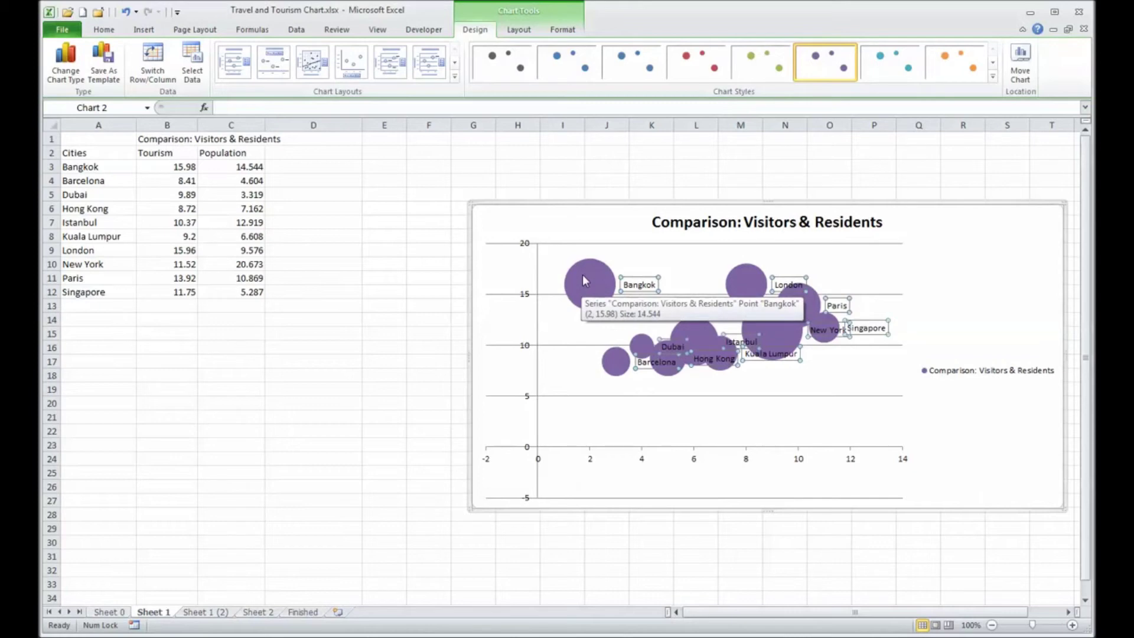
{"action": "left_click", "coordinate": [582, 275]}
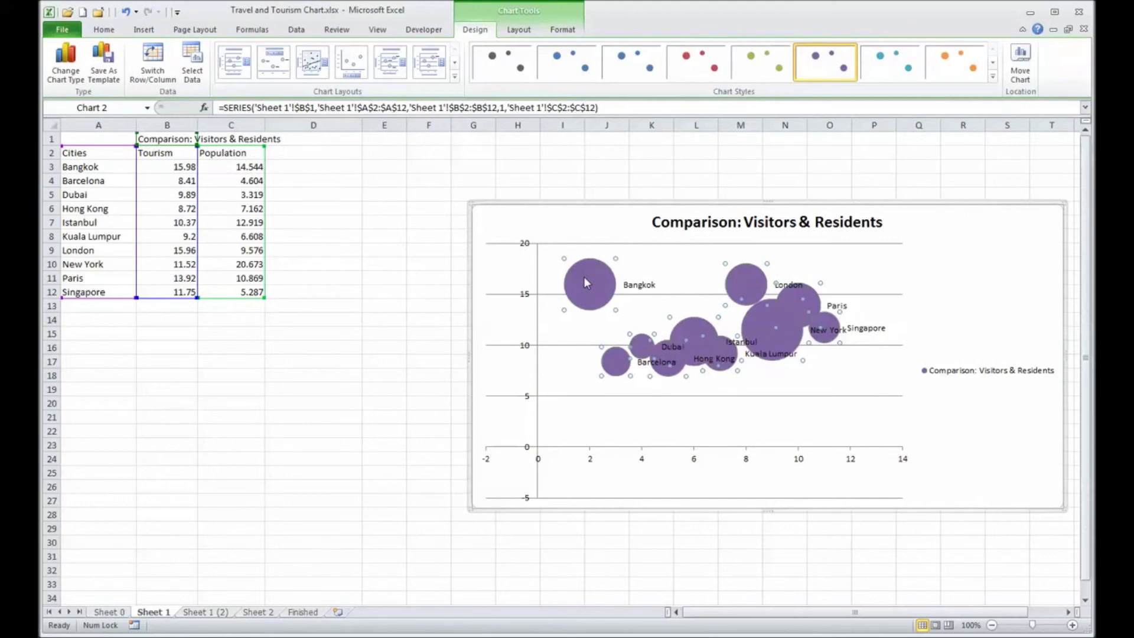
{"action": "left_click", "coordinate": [584, 278]}
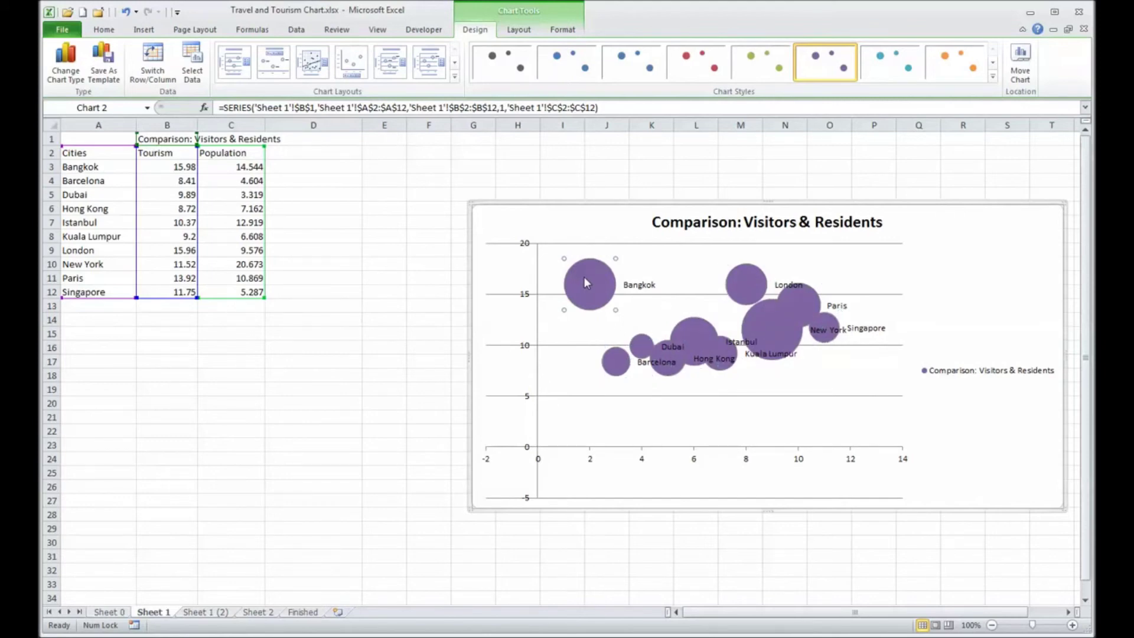
{"action": "right_click", "coordinate": [585, 282]}
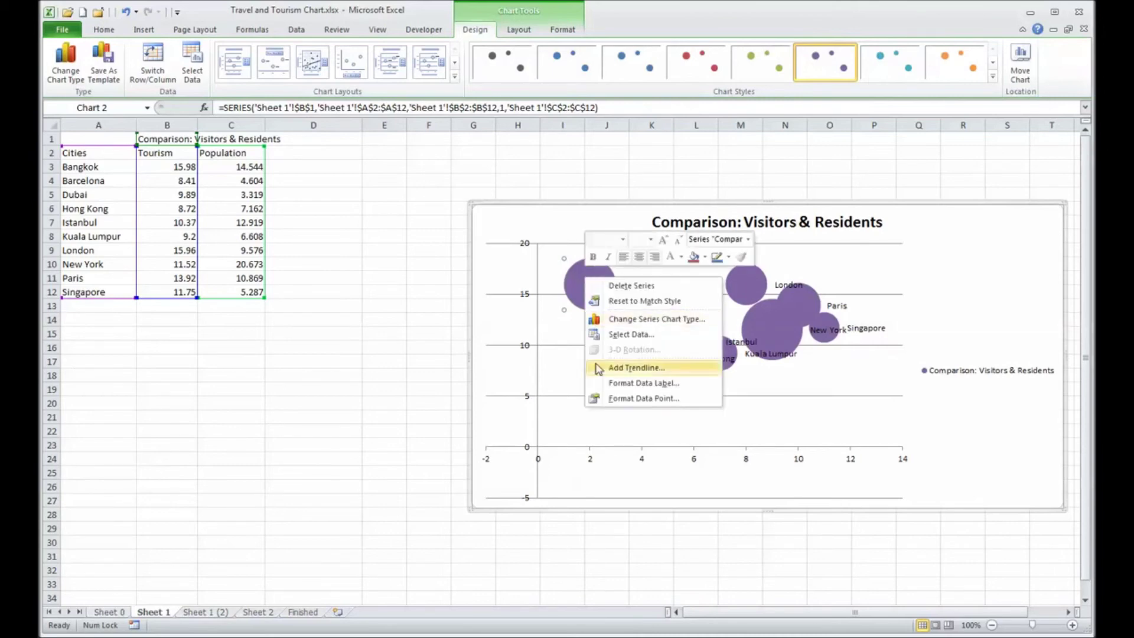
{"action": "left_click", "coordinate": [660, 402]}
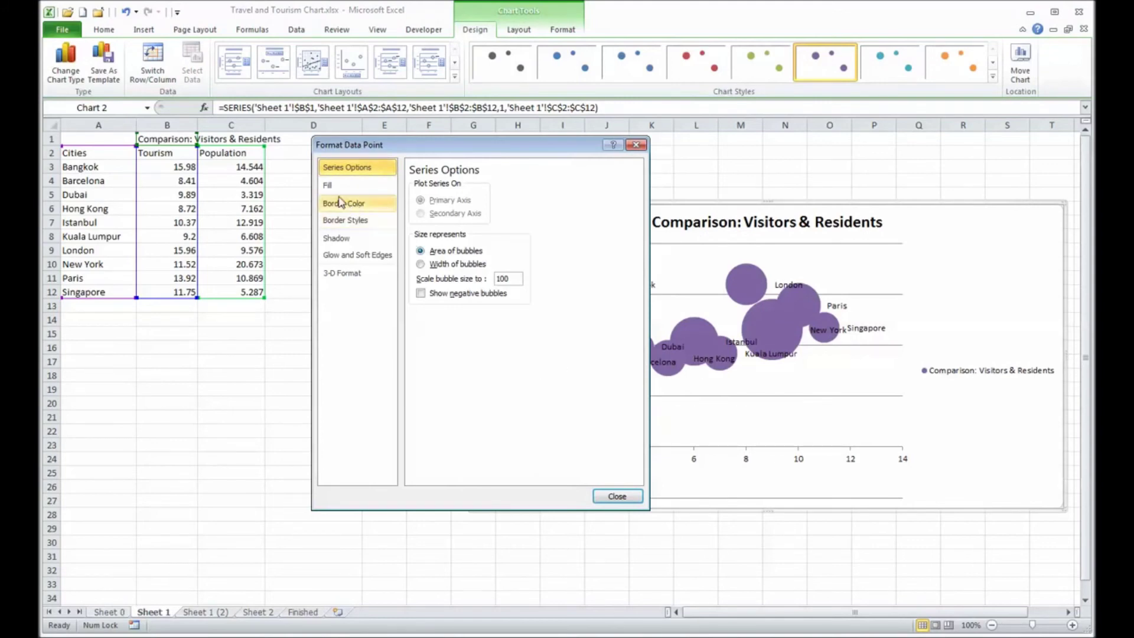
{"action": "left_click", "coordinate": [326, 185]}
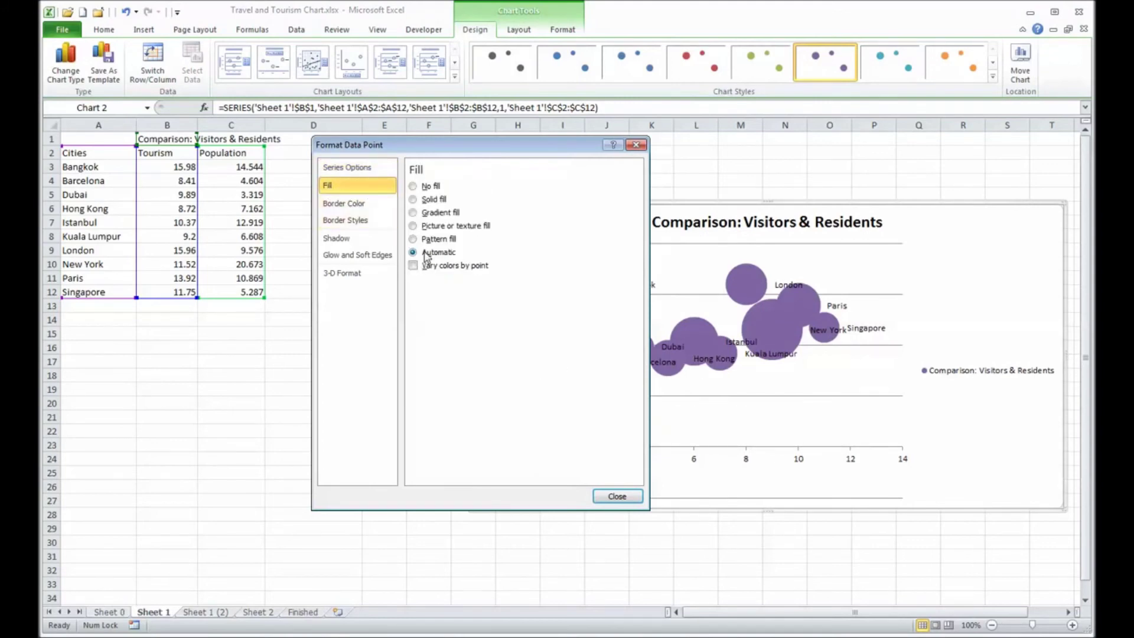
{"action": "left_click", "coordinate": [413, 225]}
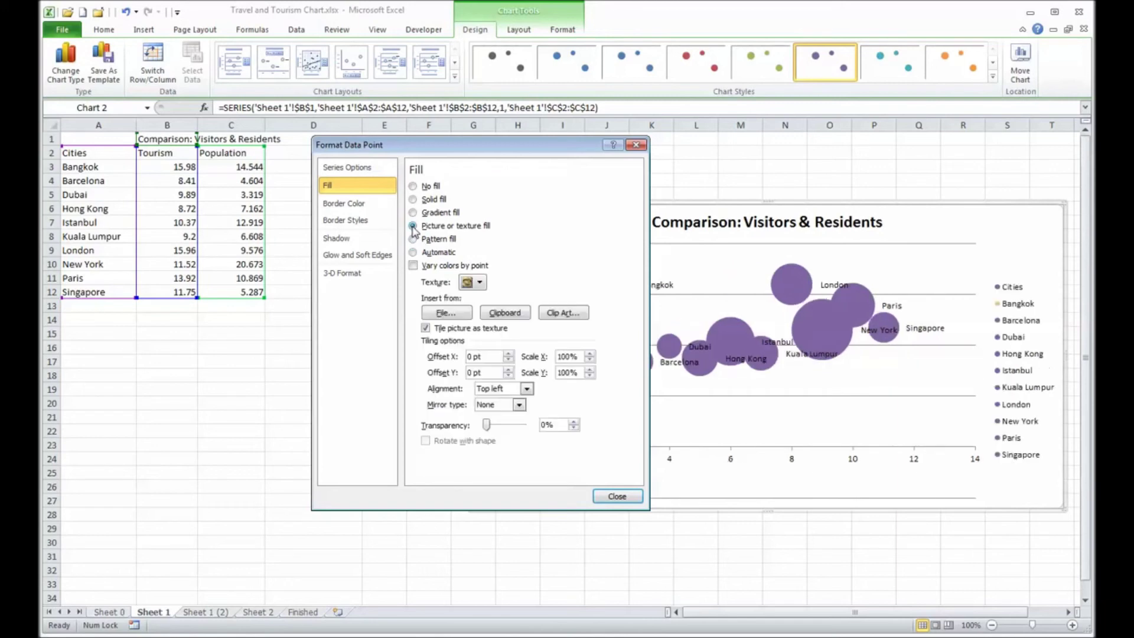
{"action": "left_click", "coordinate": [506, 319]}
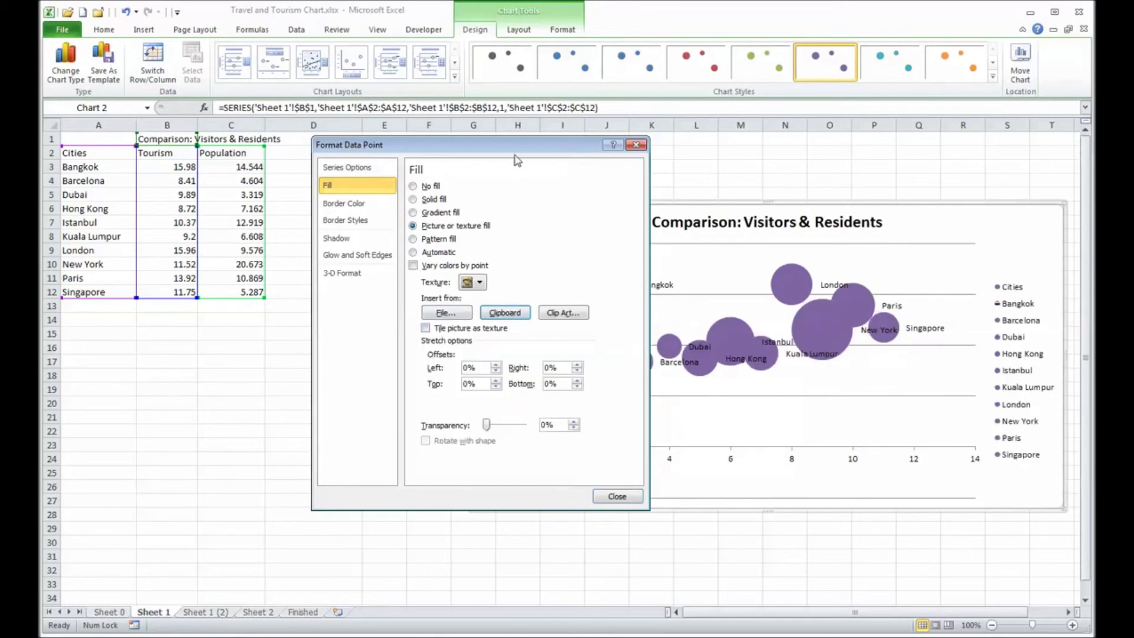
{"action": "left_click_drag", "start_coordinate": [516, 149], "coordinate": [399, 157]}
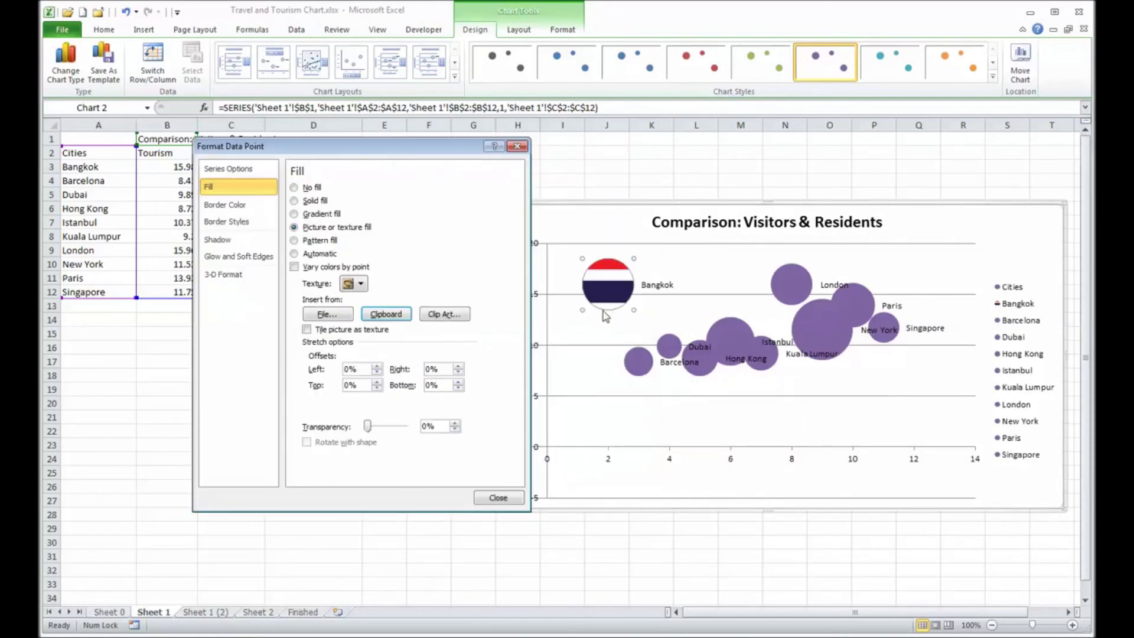
{"action": "left_click", "coordinate": [498, 497]}
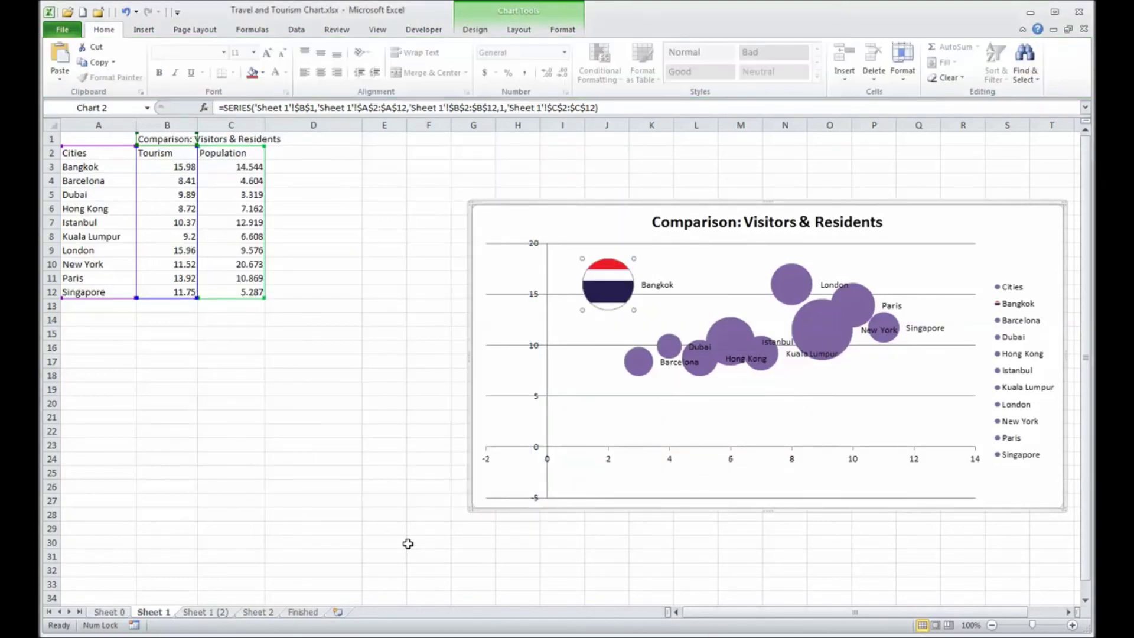
{"action": "left_click", "coordinate": [307, 612]}
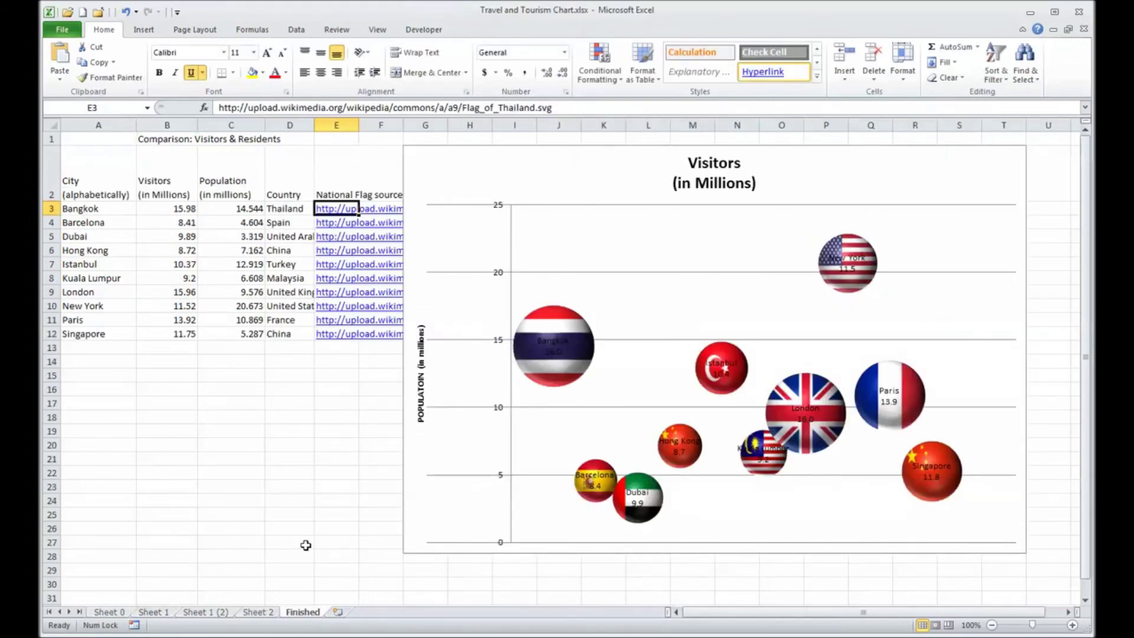